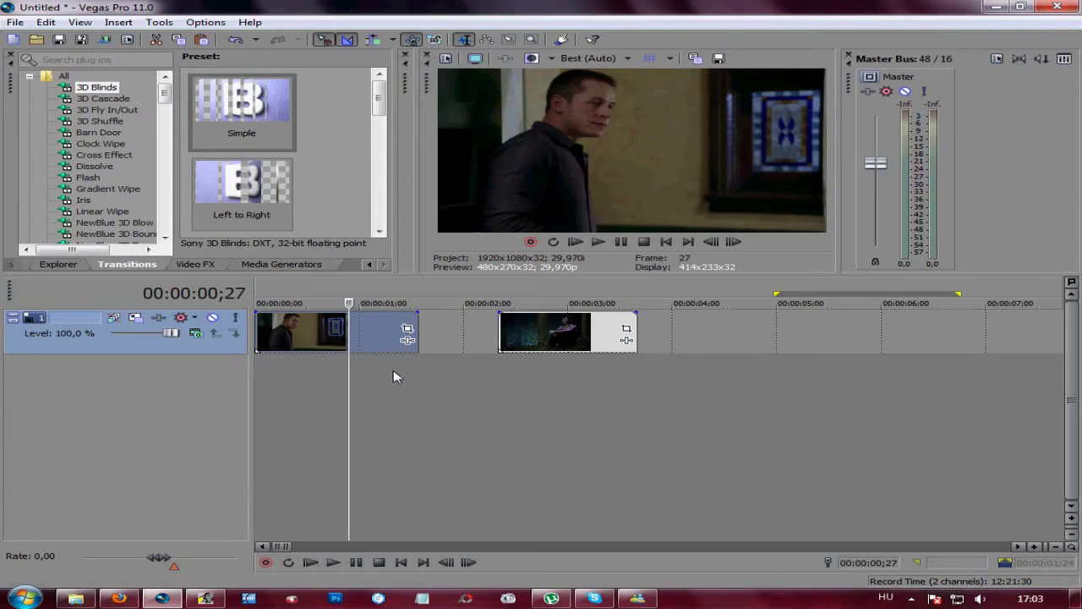
pyautogui.click(518, 387)
pyautogui.click(379, 386)
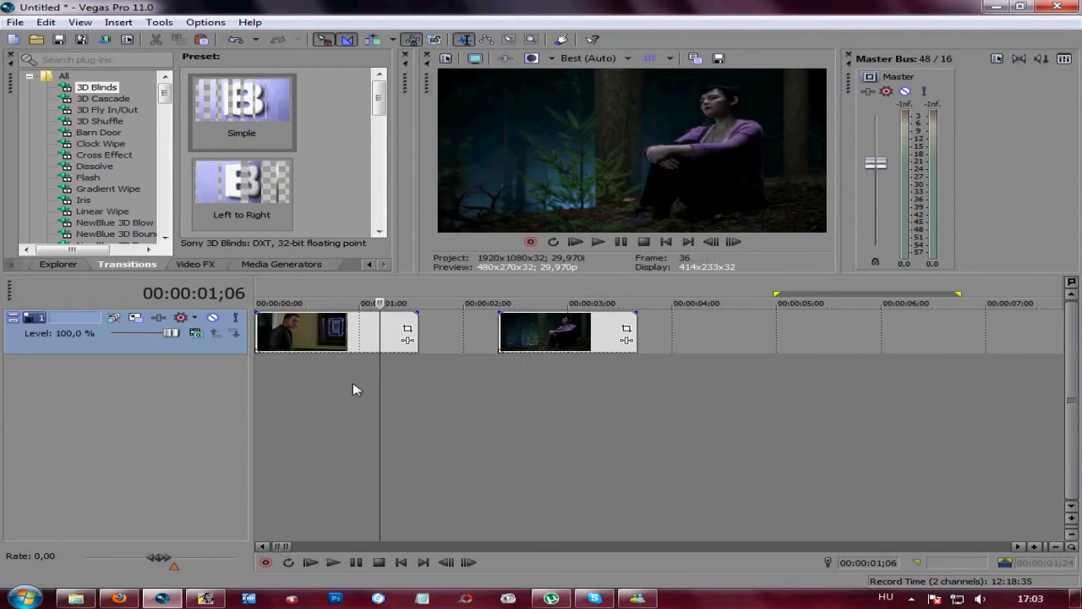
pyautogui.click(354, 387)
pyautogui.click(377, 385)
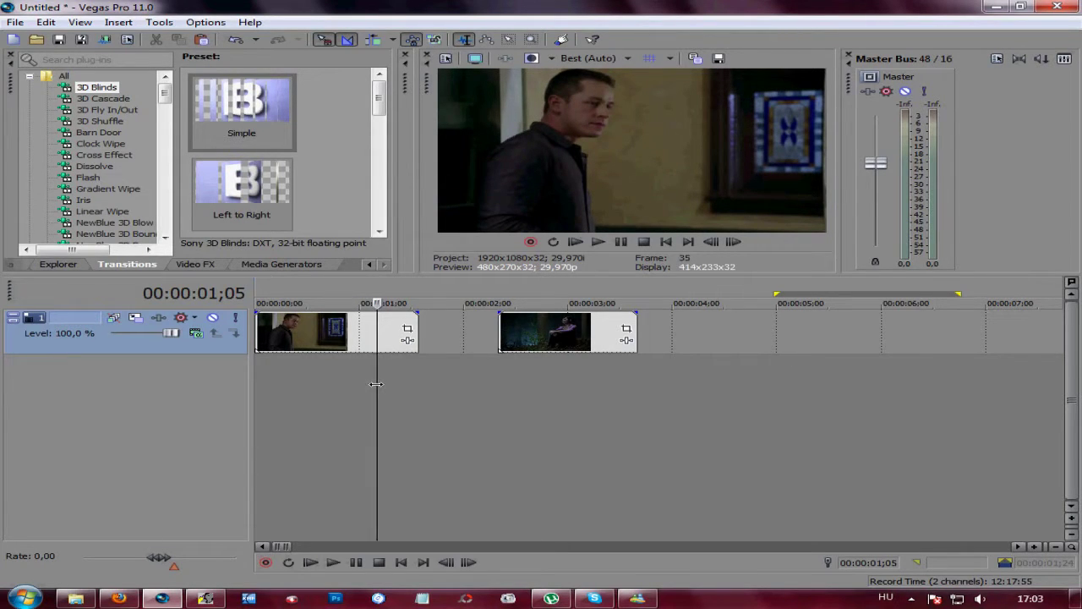
# Step: Move the forest clip over the end of the first clip with a 19-frame overlap and preview the resulting crossfade
pyautogui.click(567, 339)
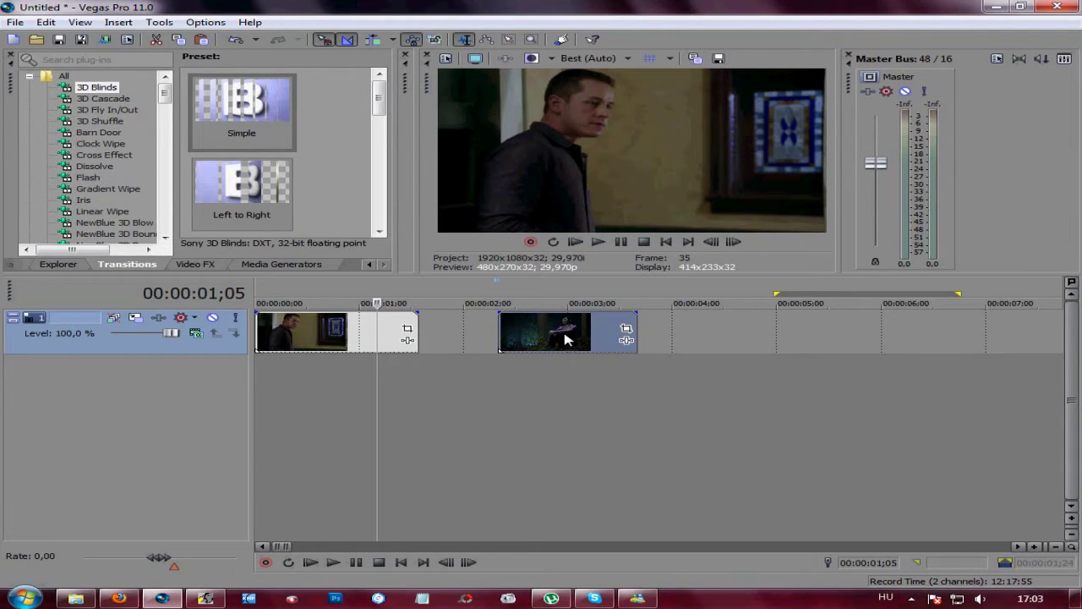
pyautogui.moveTo(564, 339); pyautogui.dragTo(418, 339)
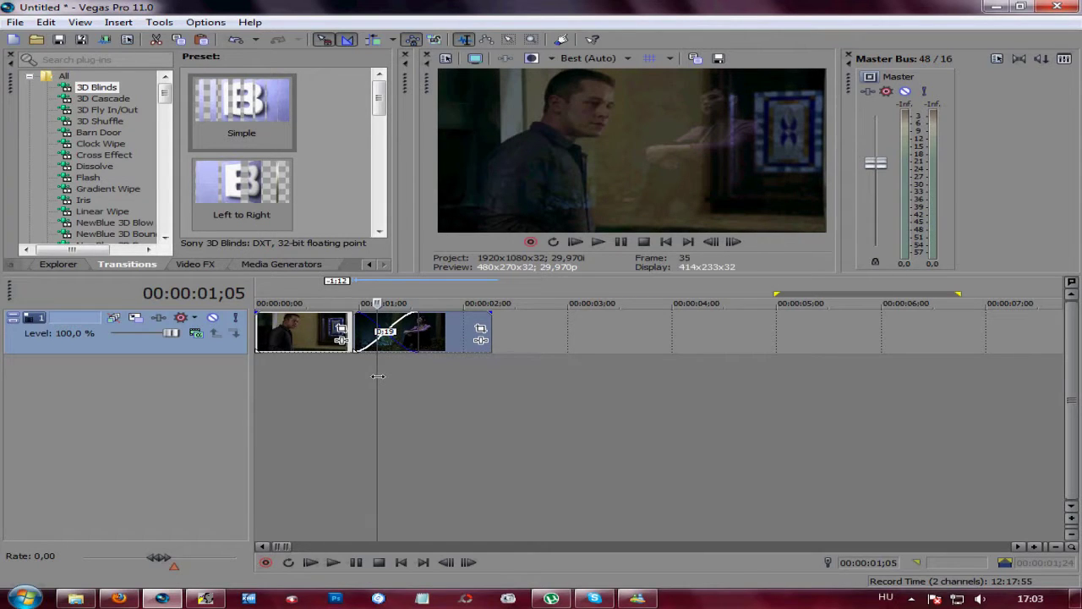
pyautogui.click(365, 369)
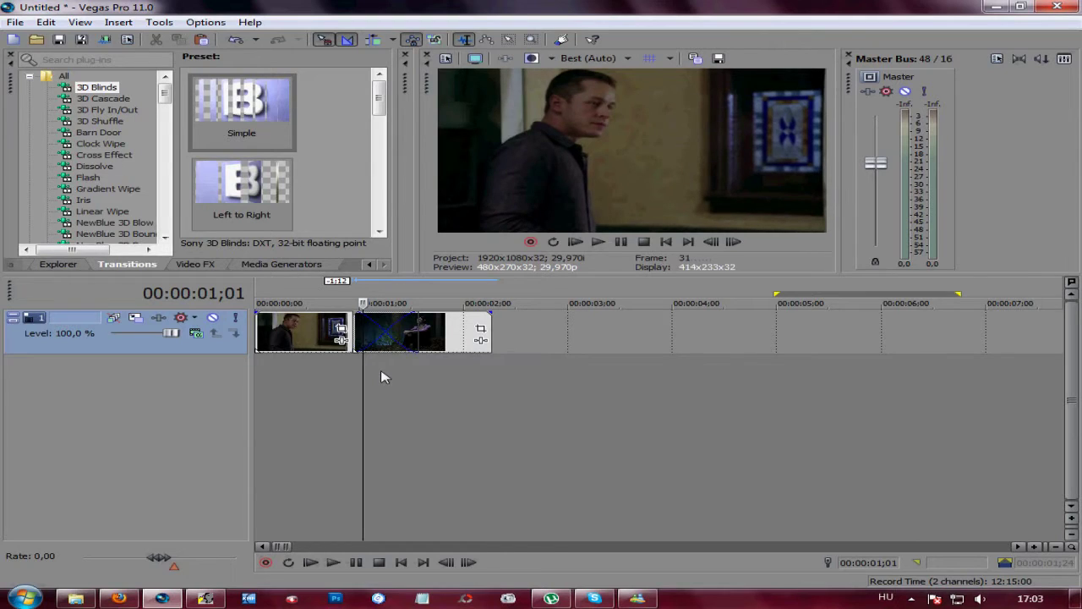
pyautogui.click(381, 377)
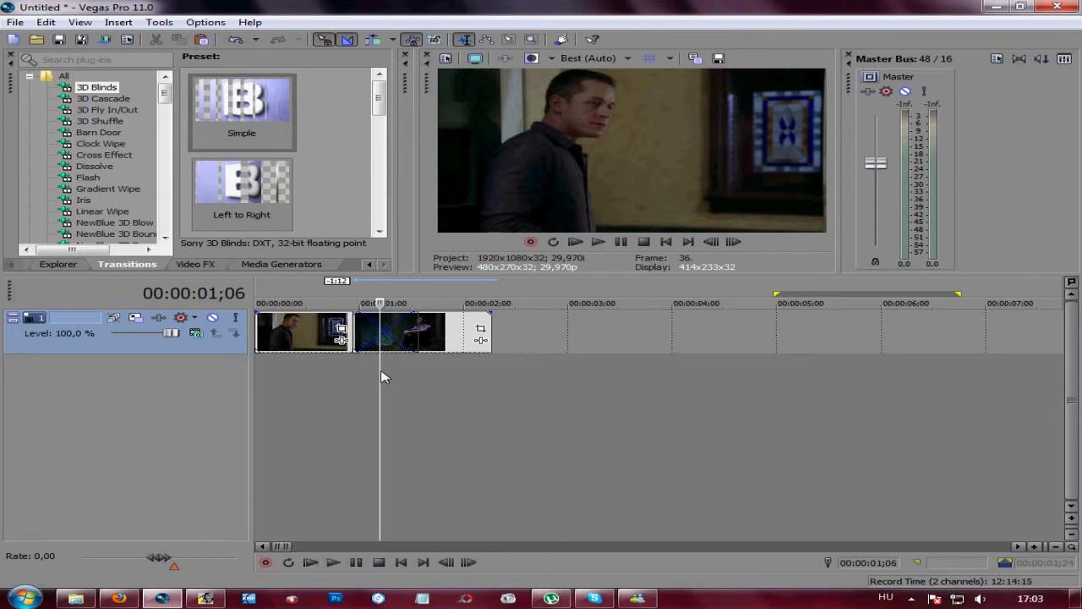
pyautogui.click(397, 373)
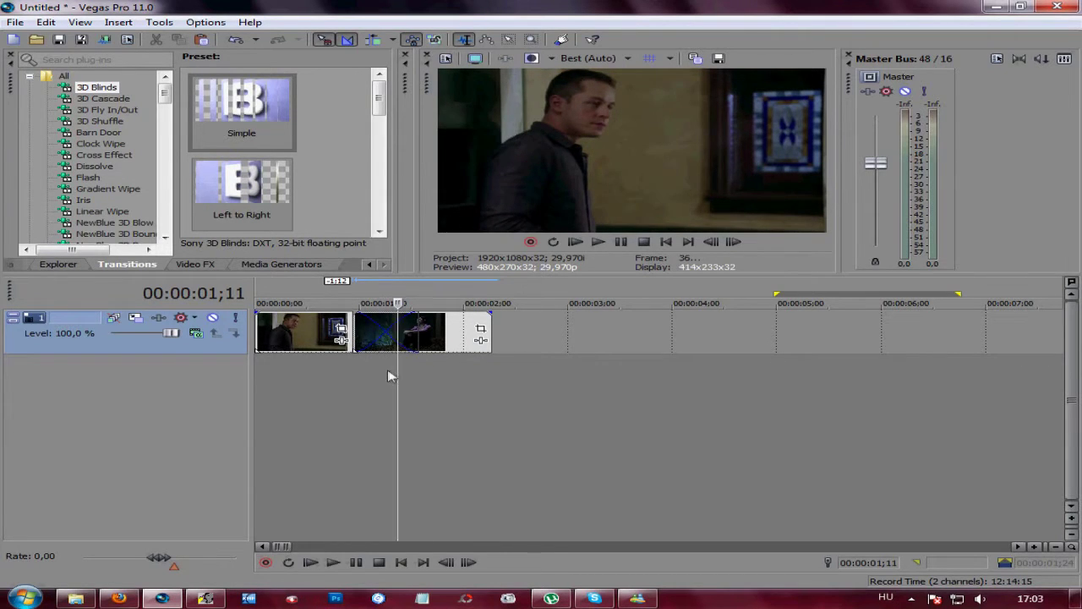
pyautogui.click(387, 369)
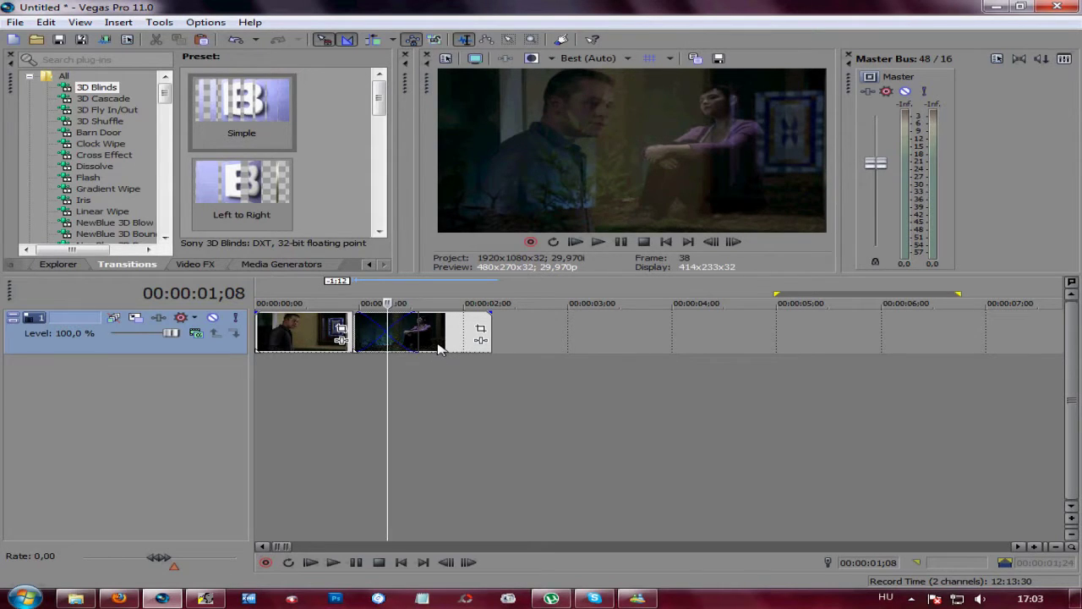
# Step: Separate the two clips, and extend the forest clip's start and the first clip's end until they overlap by 28 frames
pyautogui.moveTo(439, 350); pyautogui.dragTo(525, 350)
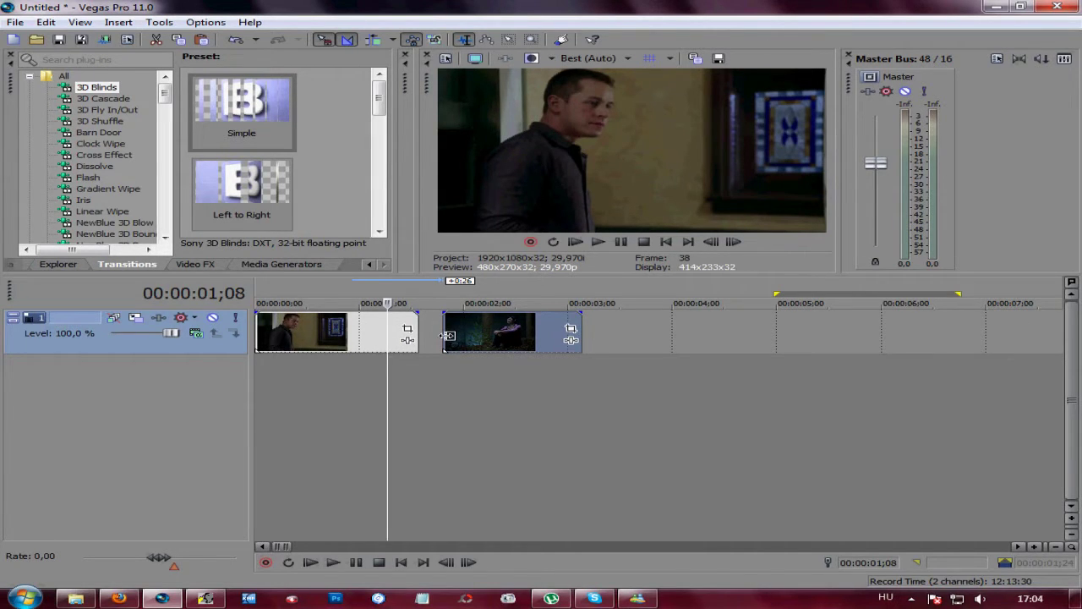
pyautogui.moveTo(447, 336); pyautogui.dragTo(369, 322)
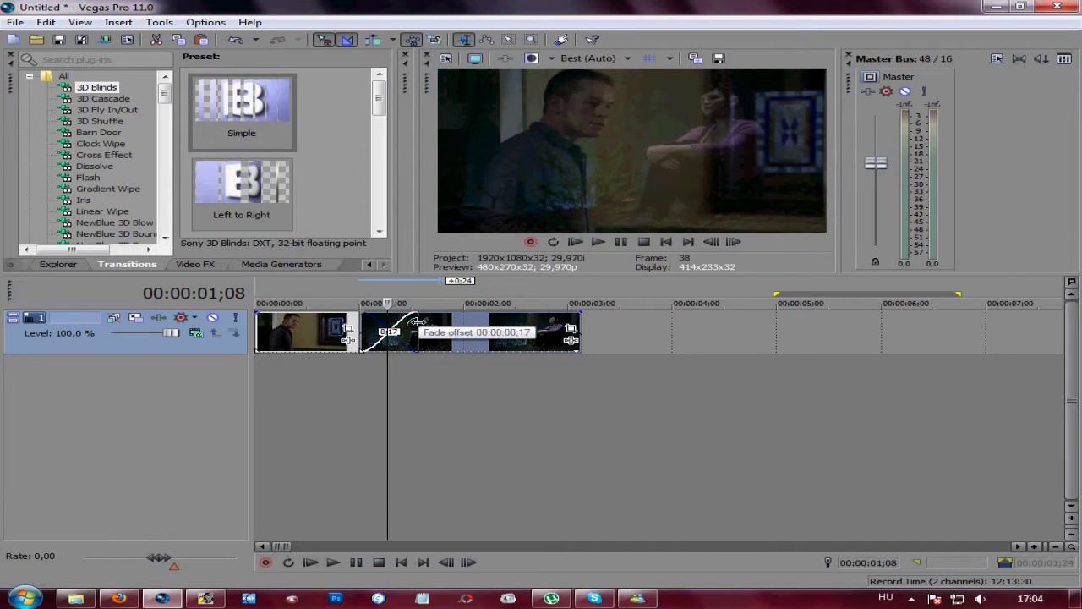
pyautogui.click(420, 322)
pyautogui.moveTo(420, 322); pyautogui.dragTo(457, 327)
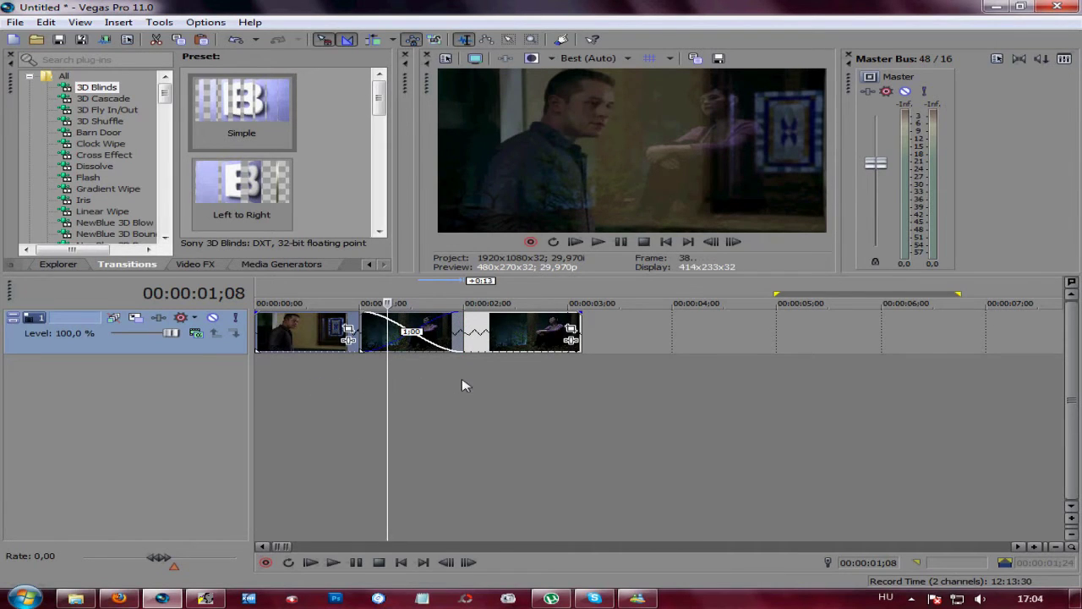
pyautogui.moveTo(463, 327); pyautogui.dragTo(455, 328)
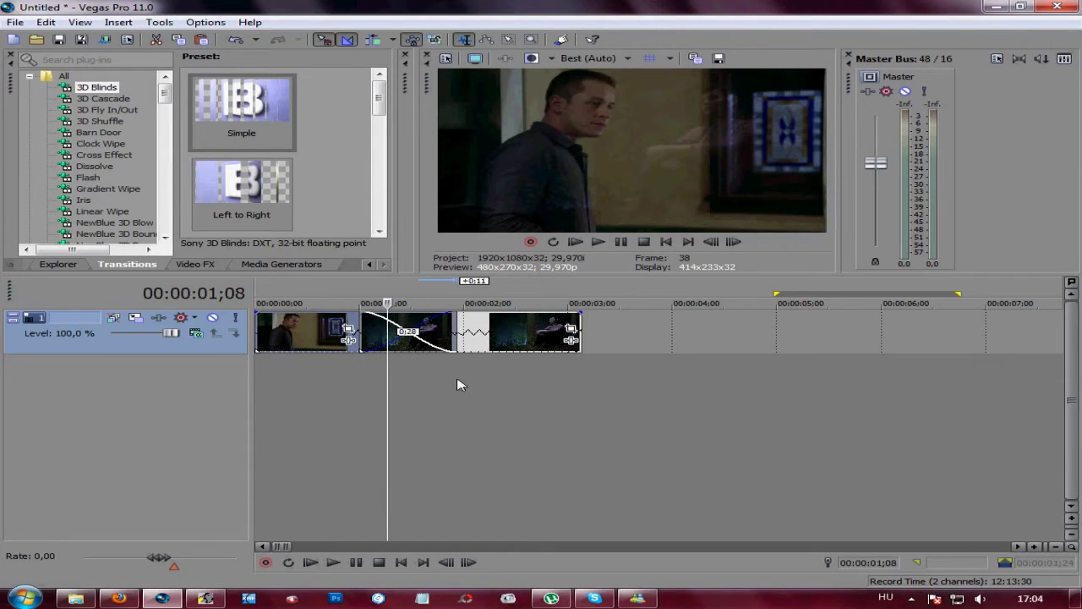
# Step: Insert a second video track and arrange the clips with the forest clip on track 1 and the other on track 2
pyautogui.rightClick(459, 385)
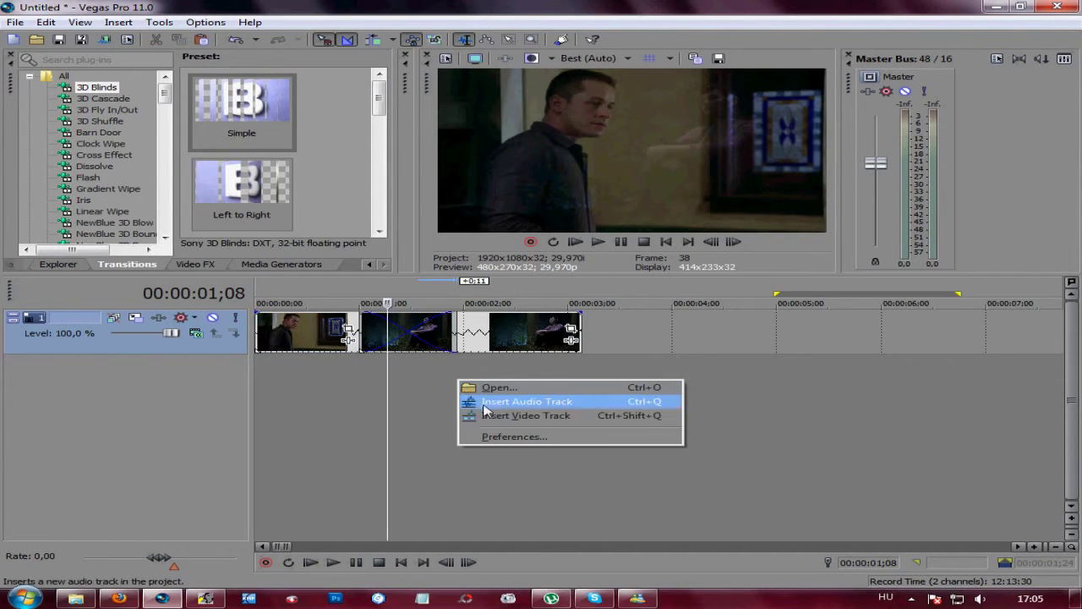
pyautogui.click(566, 416)
pyautogui.click(491, 387)
pyautogui.moveTo(491, 387); pyautogui.dragTo(487, 347)
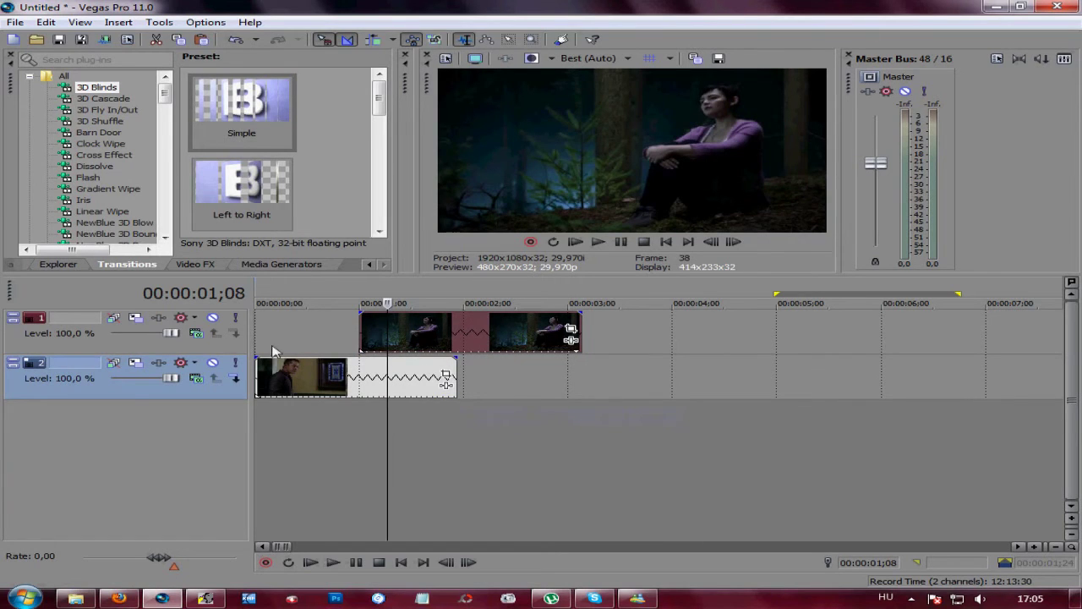
# Step: Set track 1's compositing mode to Screen and check the blended image within the overlap
pyautogui.click(196, 335)
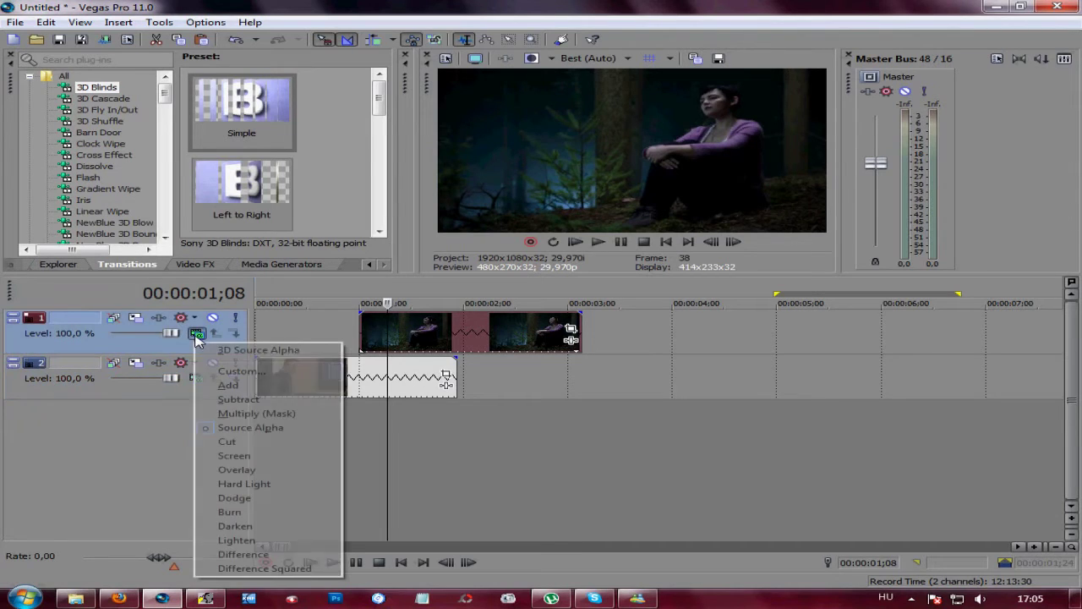
pyautogui.click(262, 457)
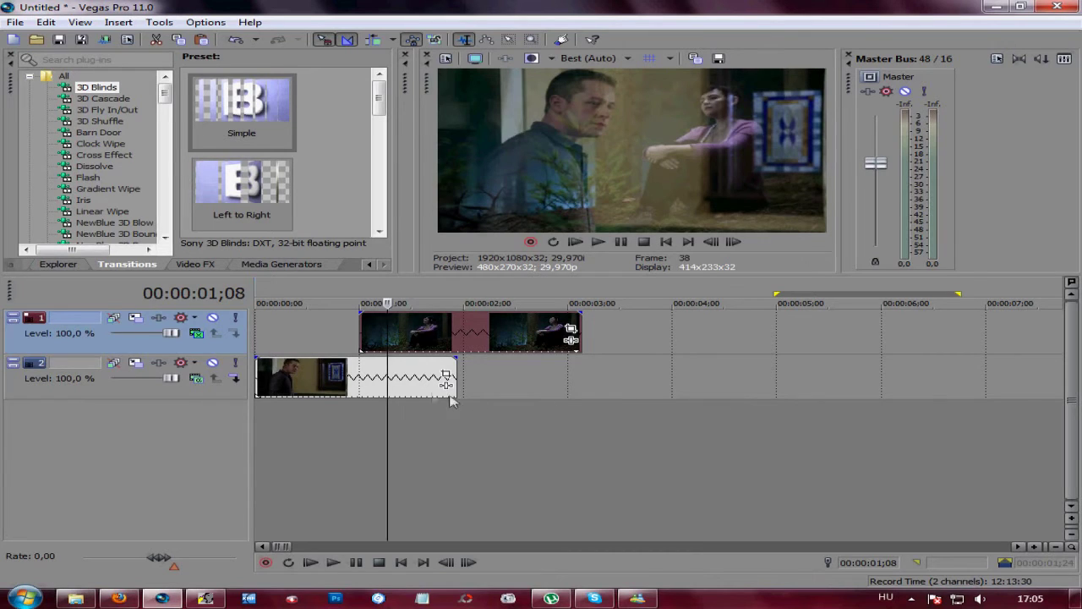
pyautogui.click(397, 379)
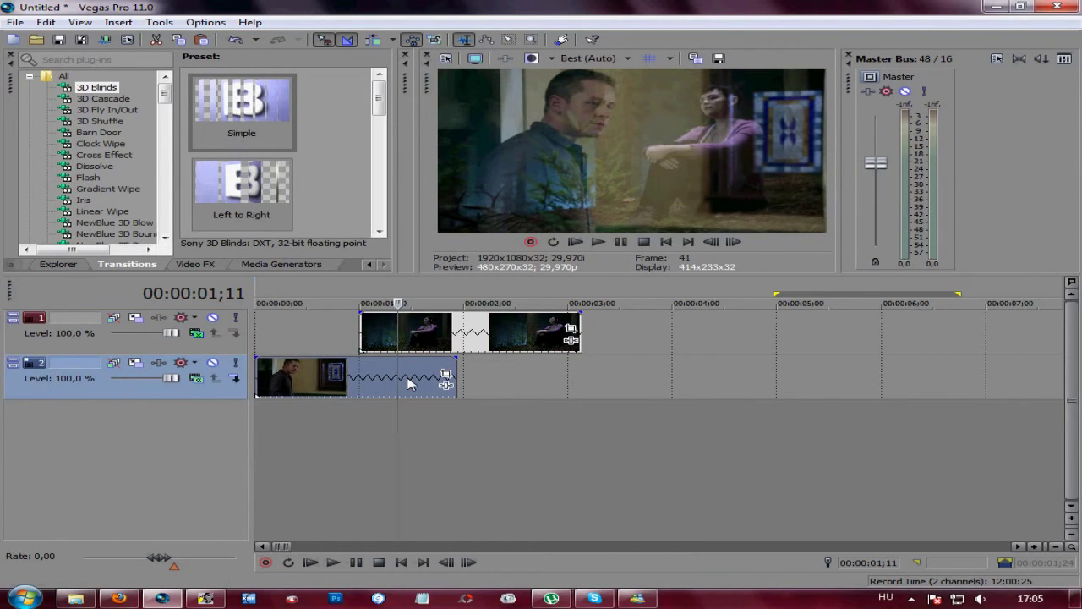
# Step: Add a short fade-in to the forest clip on track 1 and a short fade-out to the clip on track 2
pyautogui.click(353, 344)
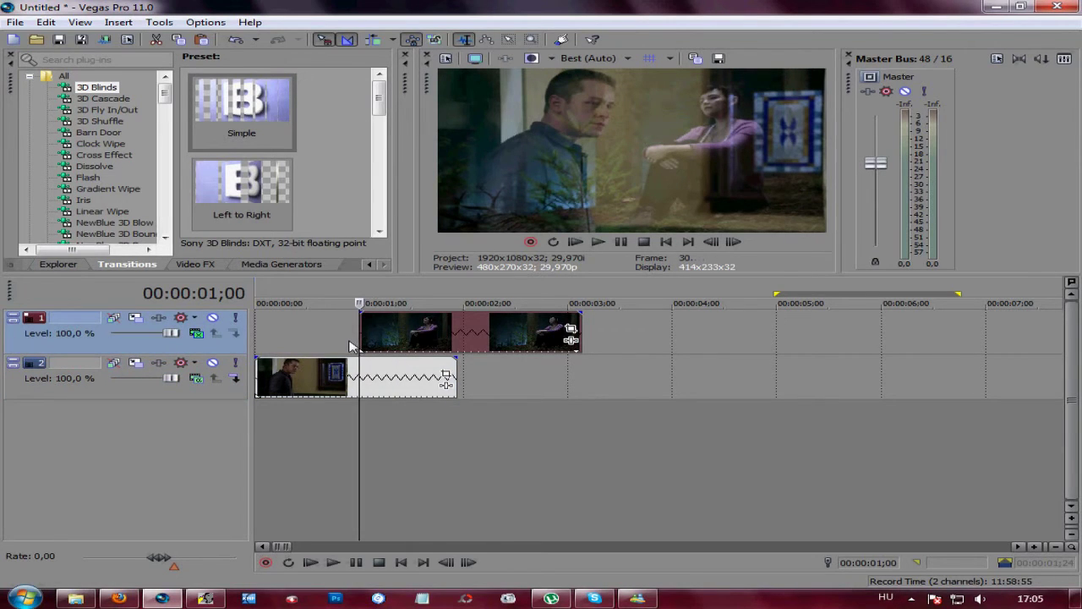
pyautogui.click(457, 338)
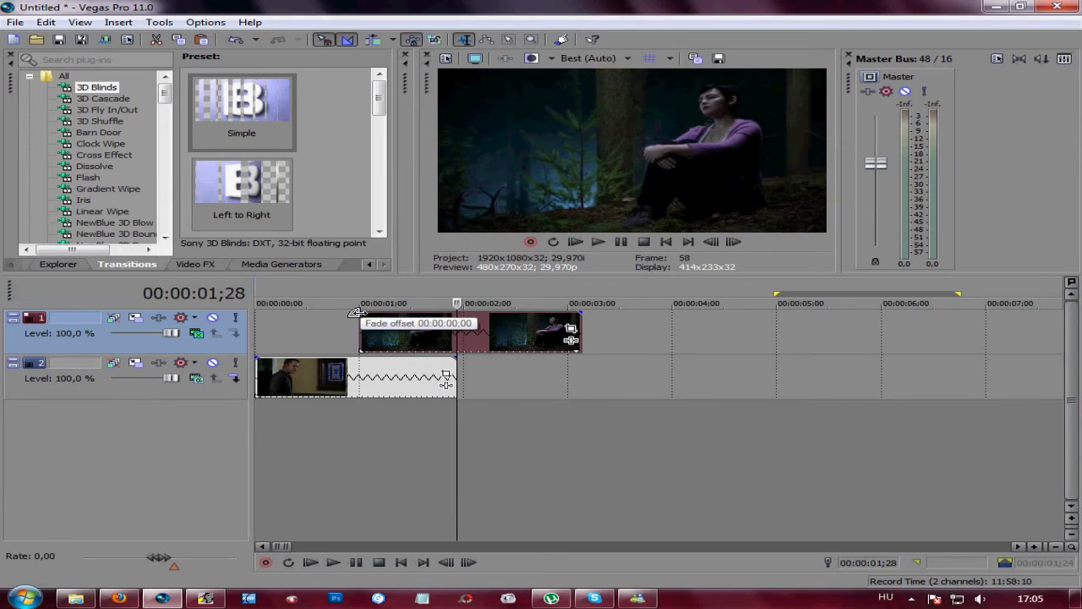
pyautogui.moveTo(355, 313); pyautogui.dragTo(371, 316)
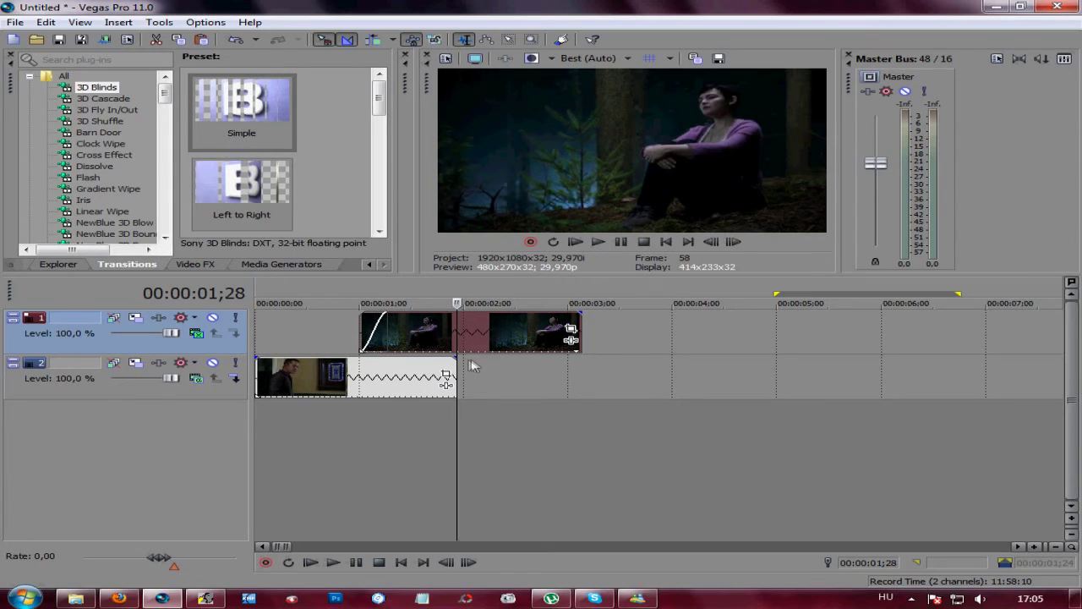
pyautogui.moveTo(455, 356); pyautogui.dragTo(440, 353)
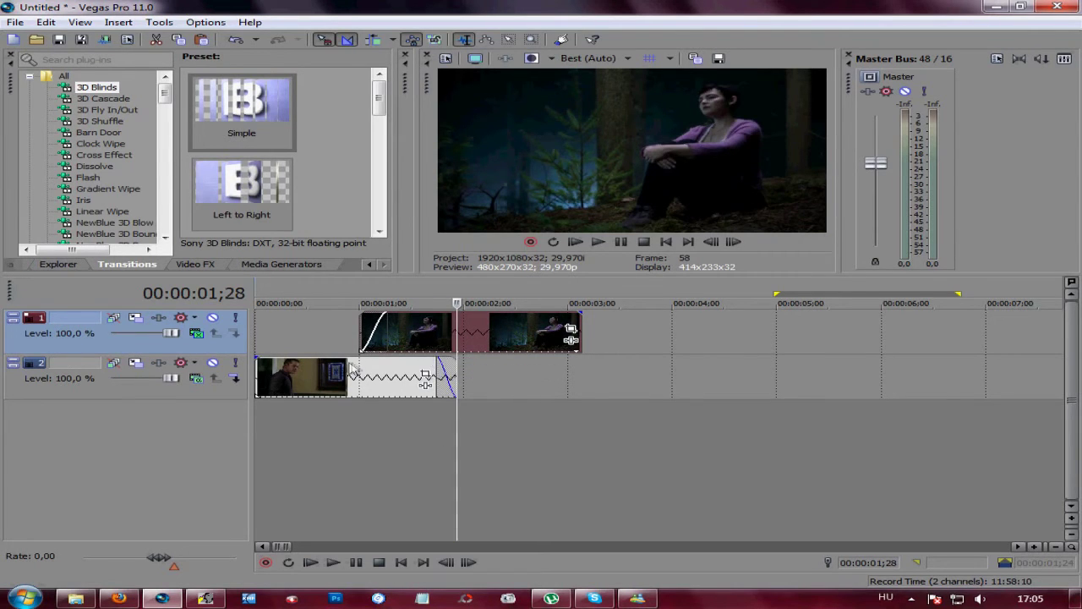
# Step: Play the overlapping section repeatedly from 00:00:01;00 to preview the blended transition
pyautogui.click(359, 370)
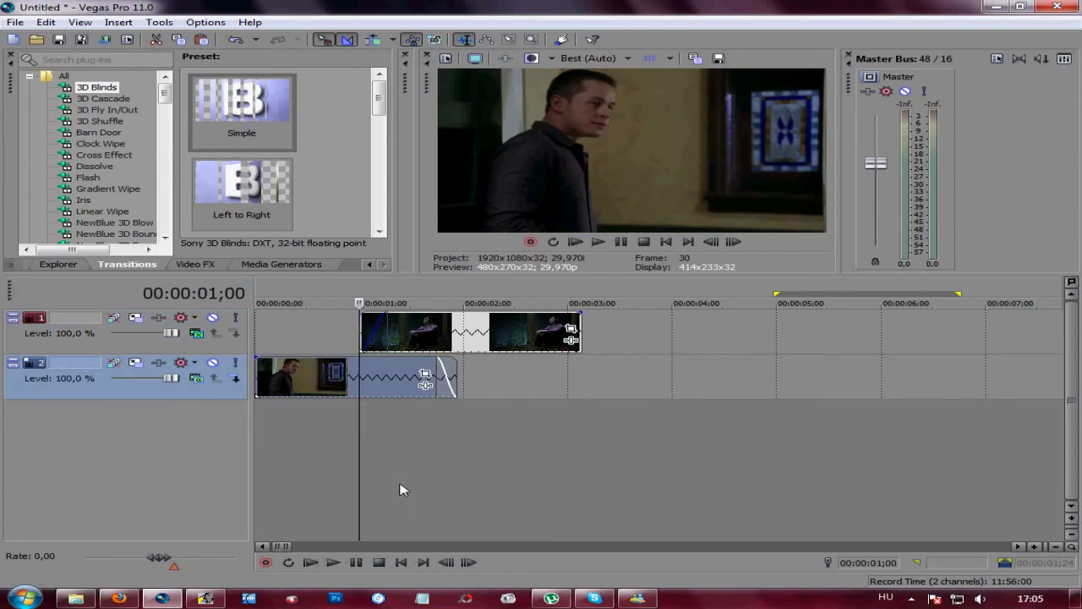
pyautogui.click(334, 563)
pyautogui.click(334, 563)
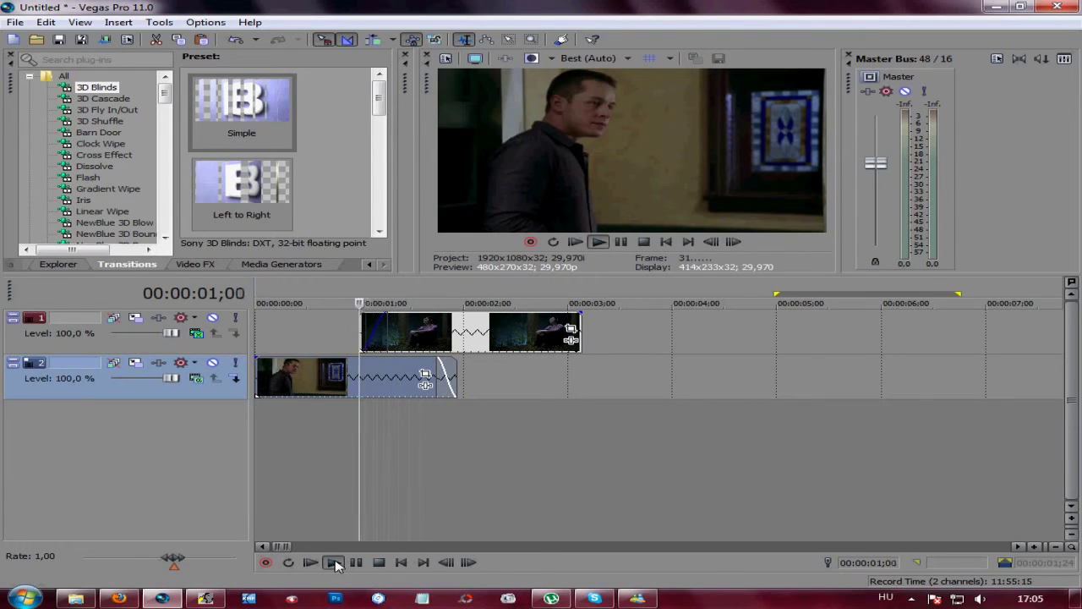
pyautogui.click(334, 563)
pyautogui.click(334, 563)
pyautogui.click(333, 563)
pyautogui.click(334, 563)
pyautogui.click(333, 563)
pyautogui.click(334, 563)
pyautogui.click(334, 563)
pyautogui.click(334, 563)
pyautogui.click(334, 563)
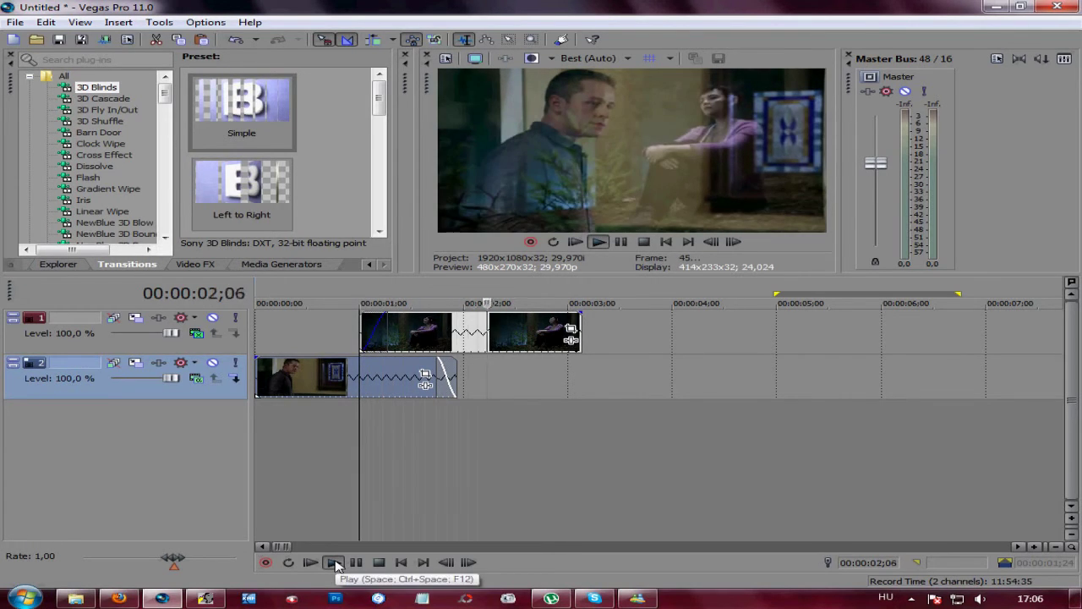
pyautogui.click(334, 563)
pyautogui.click(334, 563)
pyautogui.click(334, 563)
pyautogui.click(334, 563)
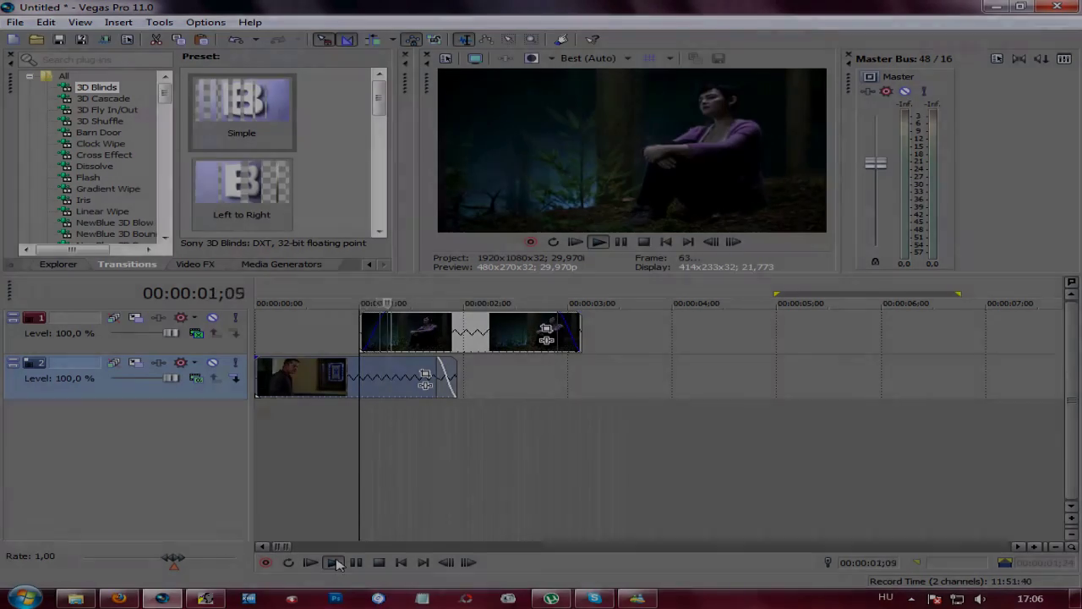